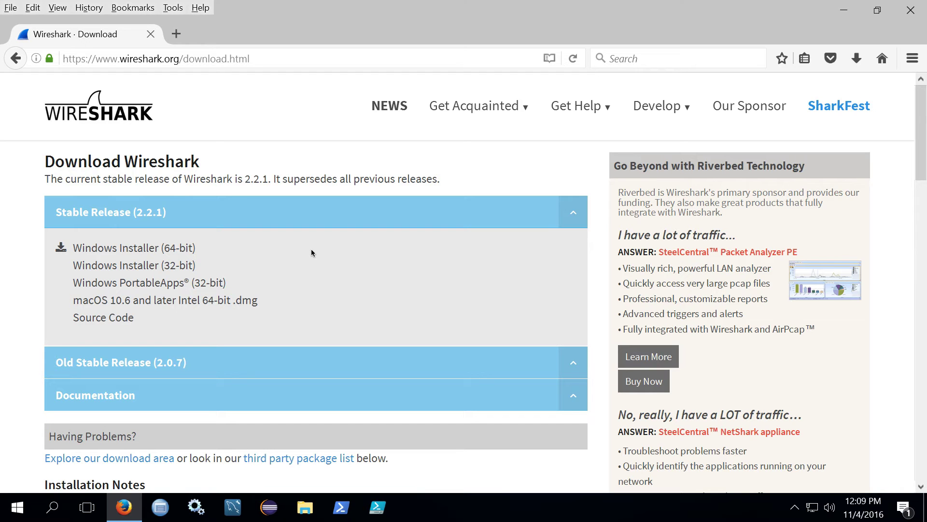
Launch the Wireshark-win64-2.2.1.exe installer from the Downloads folder and allow it to make changes to the device.
left_click(846, 9)
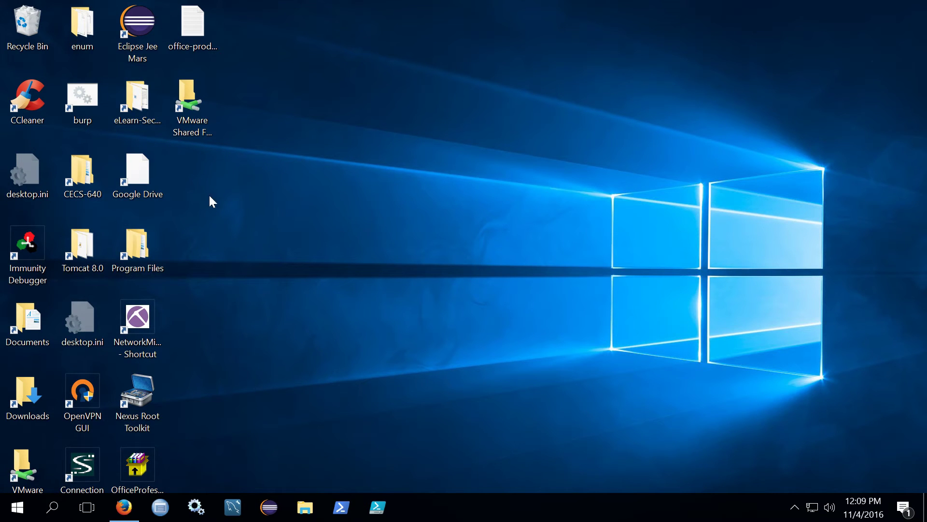
double_click(18, 380)
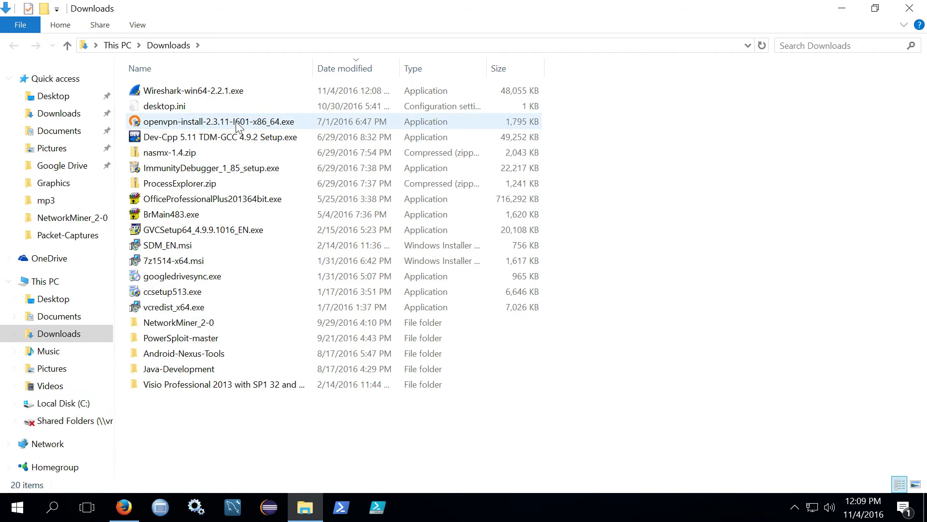
double_click(230, 97)
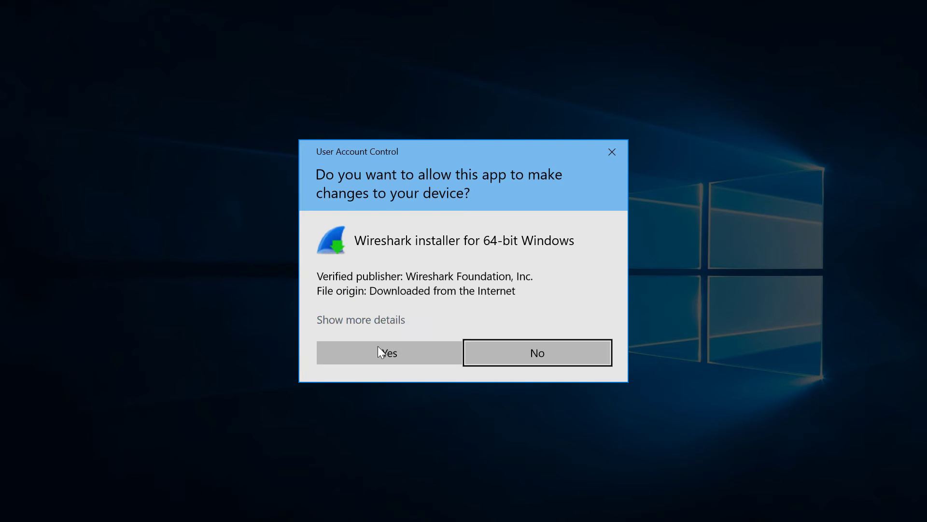
left_click(378, 350)
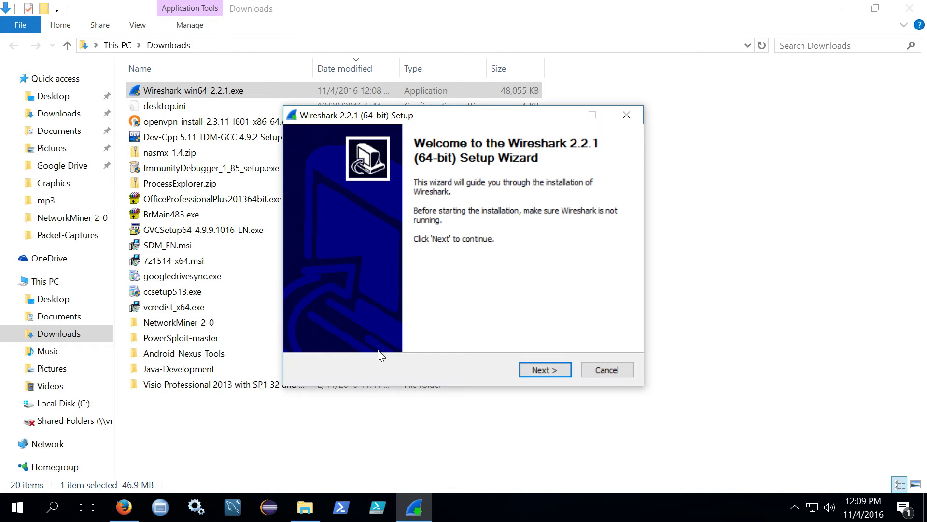
Accept the Wireshark license and start the installation with default components, shortcuts and folder, including WinPcap 4.1.3 but not USBPcap.
left_click(544, 370)
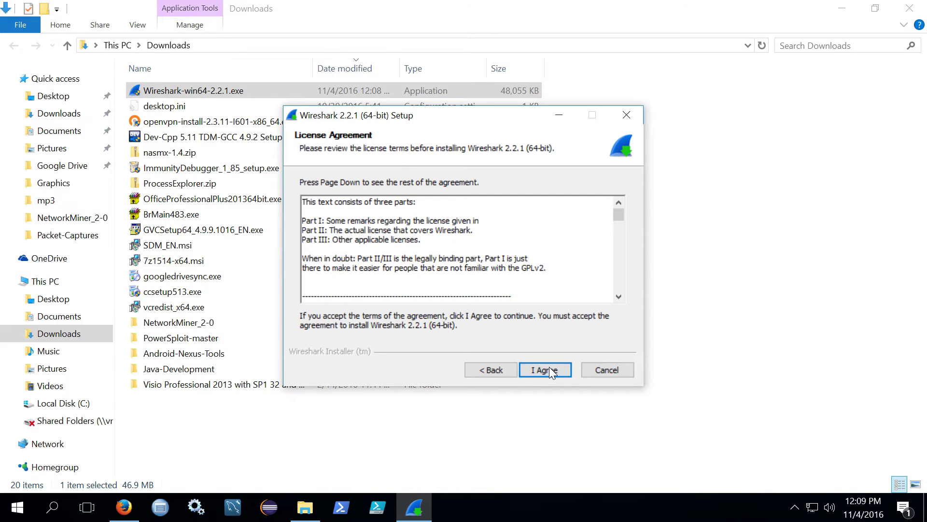
left_click(550, 373)
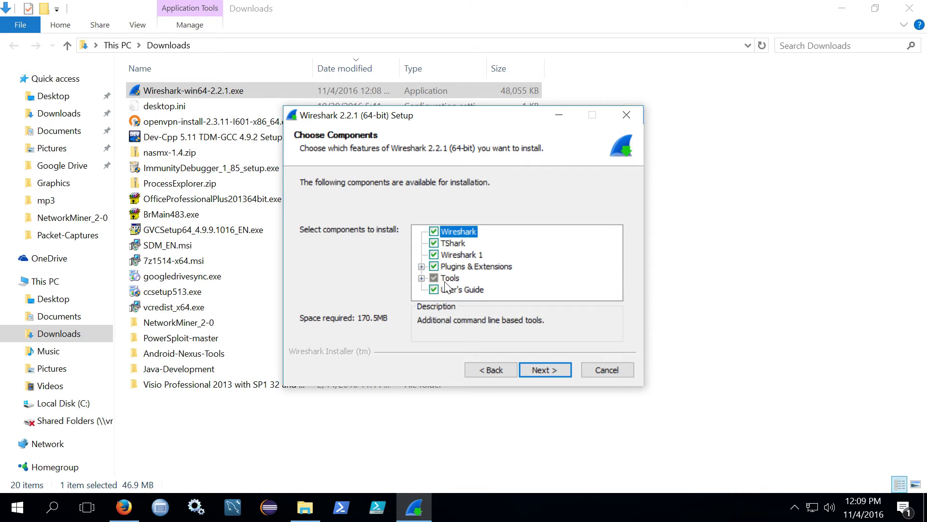
left_click(533, 367)
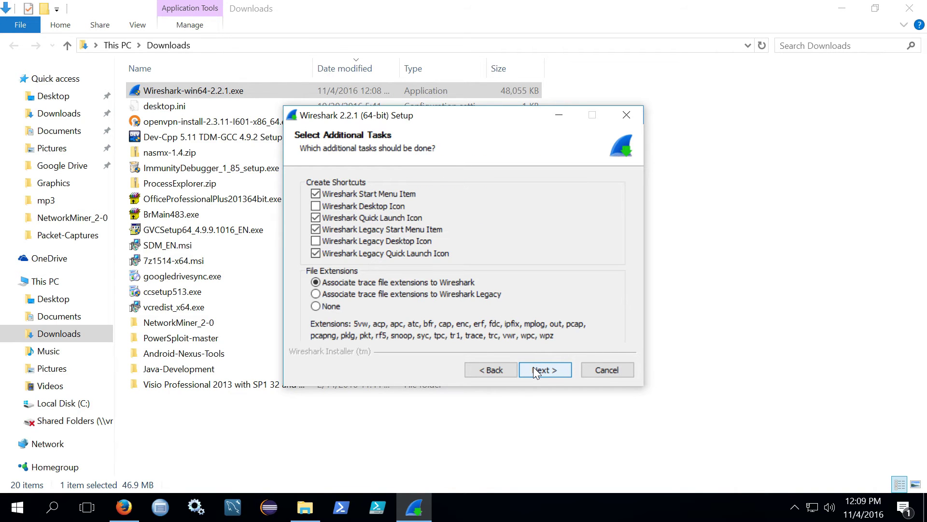
left_click(533, 367)
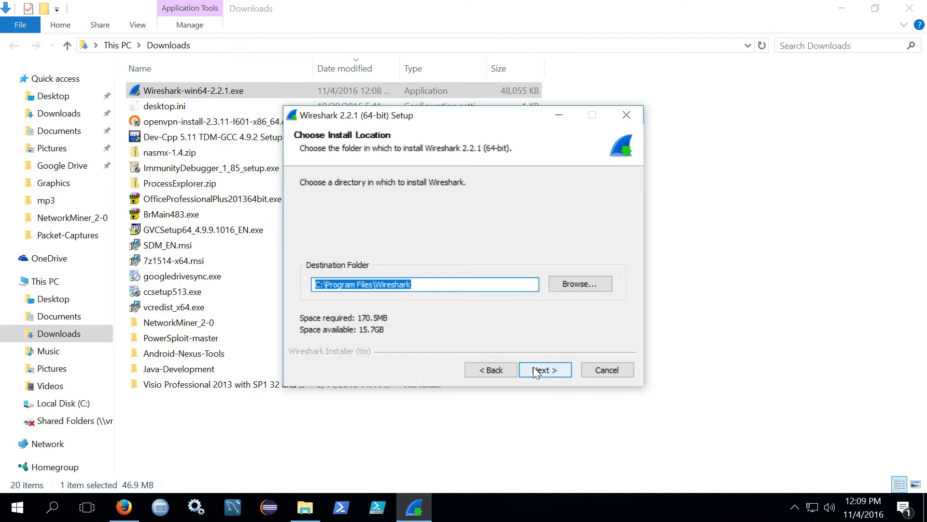
left_click(533, 373)
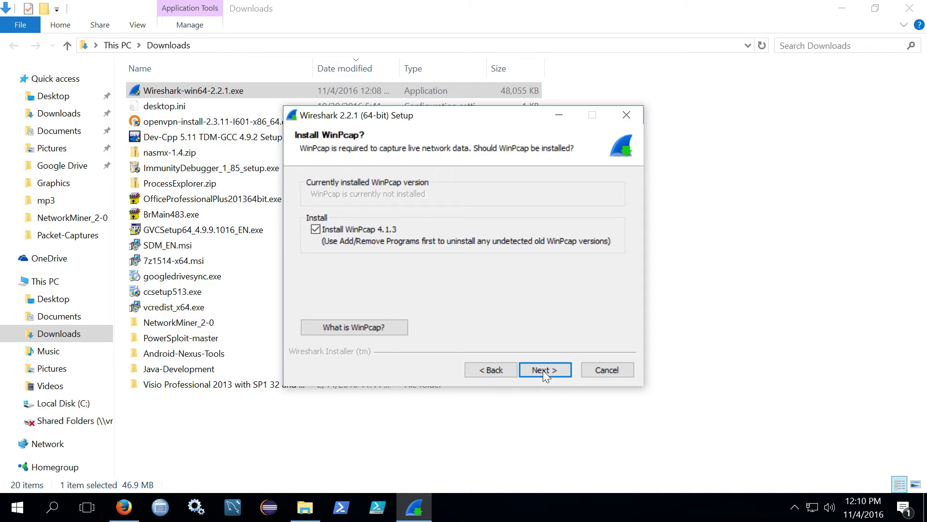
left_click(543, 370)
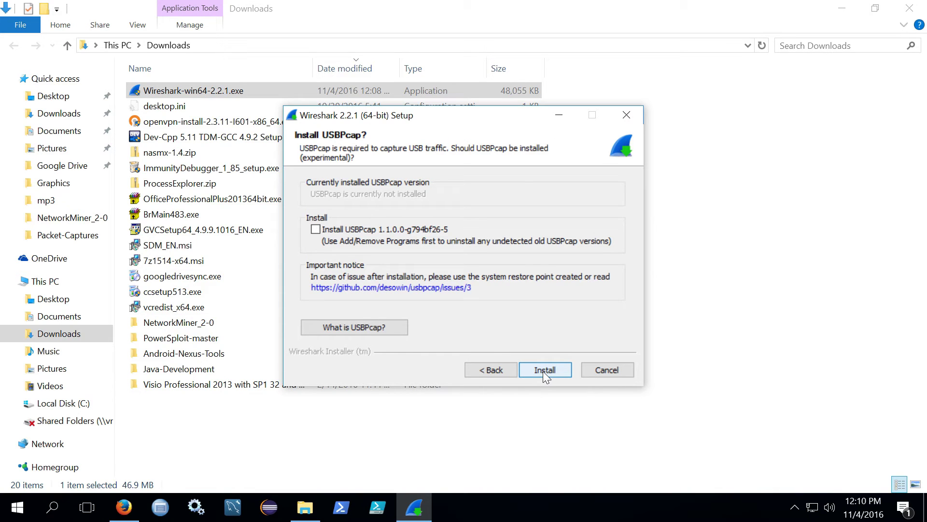
left_click(543, 371)
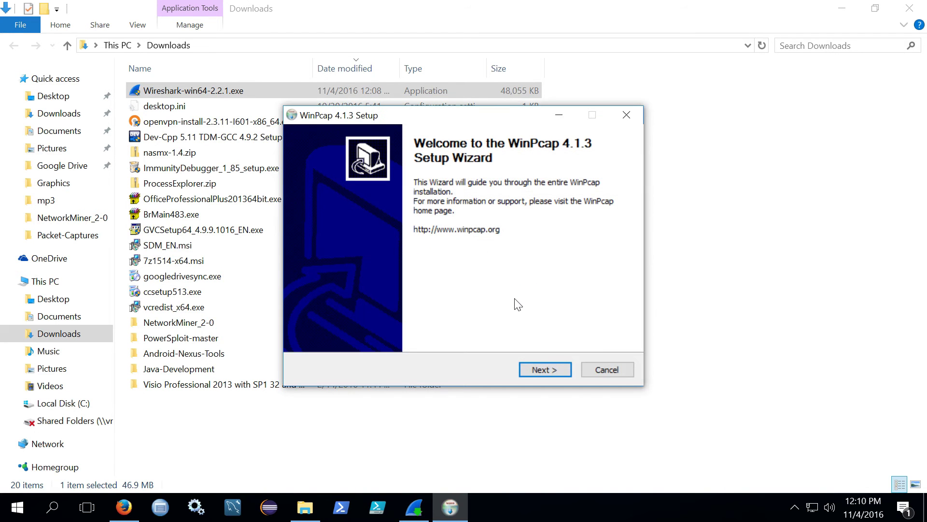
Accept the WinPcap 4.1.3 license and complete its installation, keeping automatic driver start at boot time enabled.
left_click(548, 371)
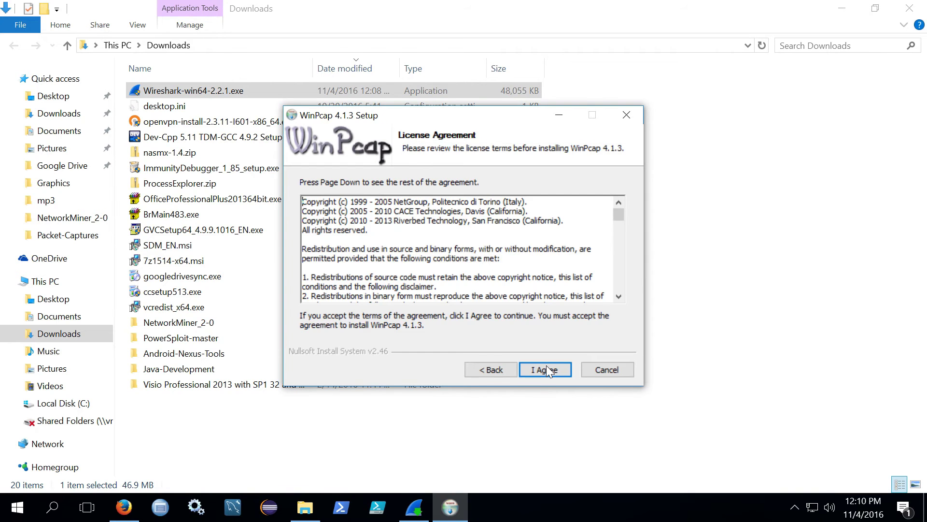
left_click(549, 370)
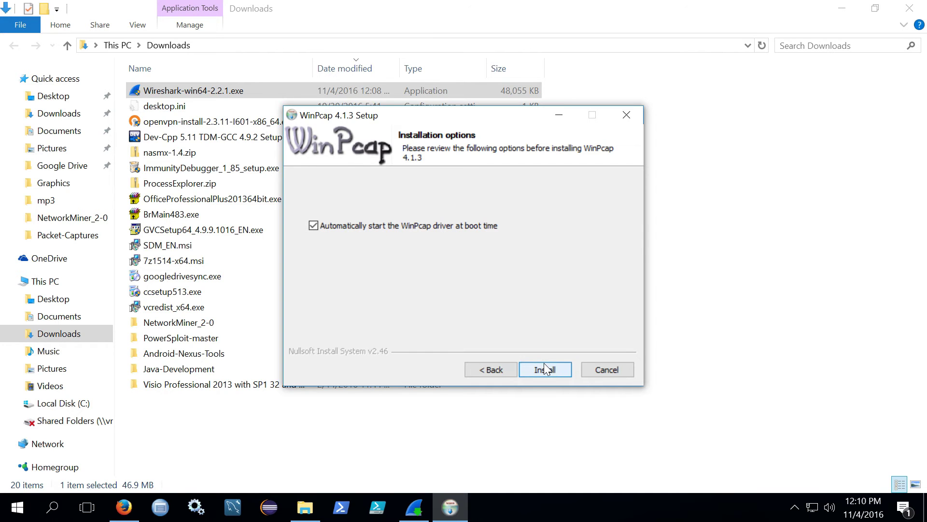
left_click(545, 370)
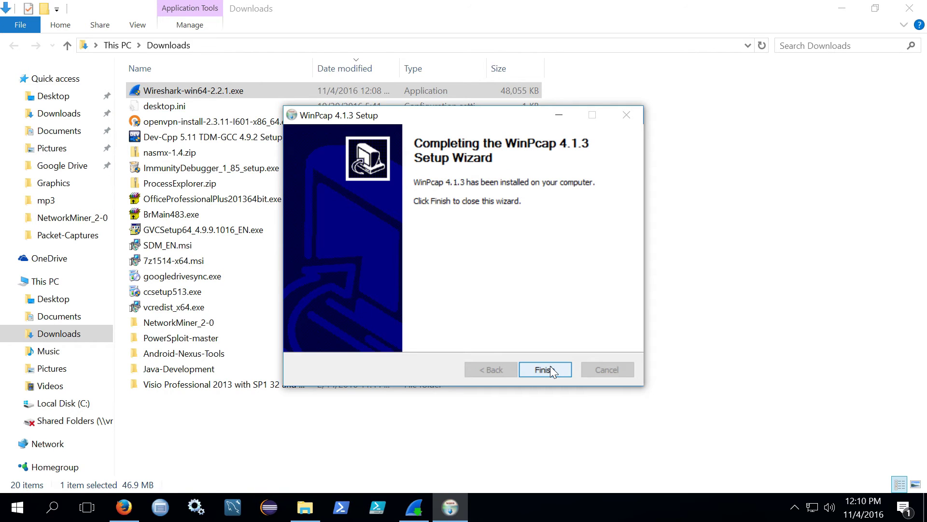
left_click(550, 368)
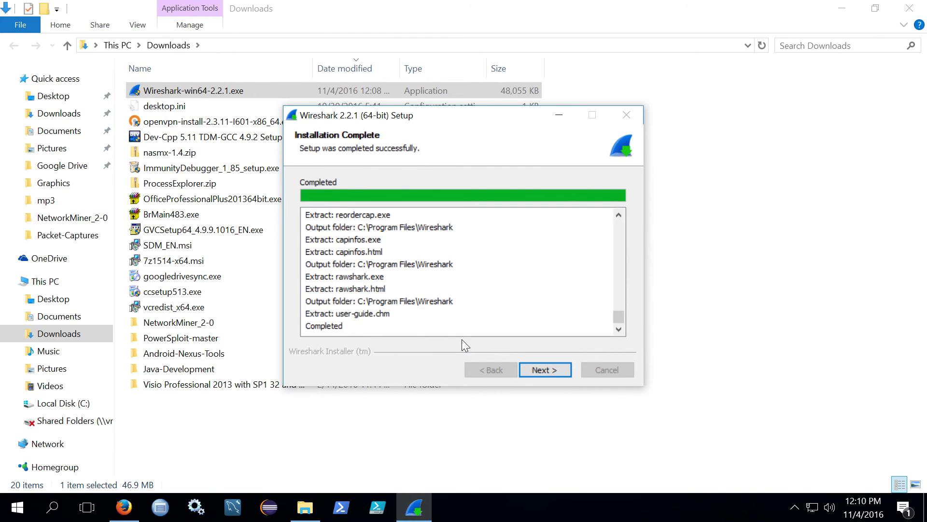
Finish the Wireshark setup wizard without running the program or showing news, and close the Downloads folder.
left_click(544, 370)
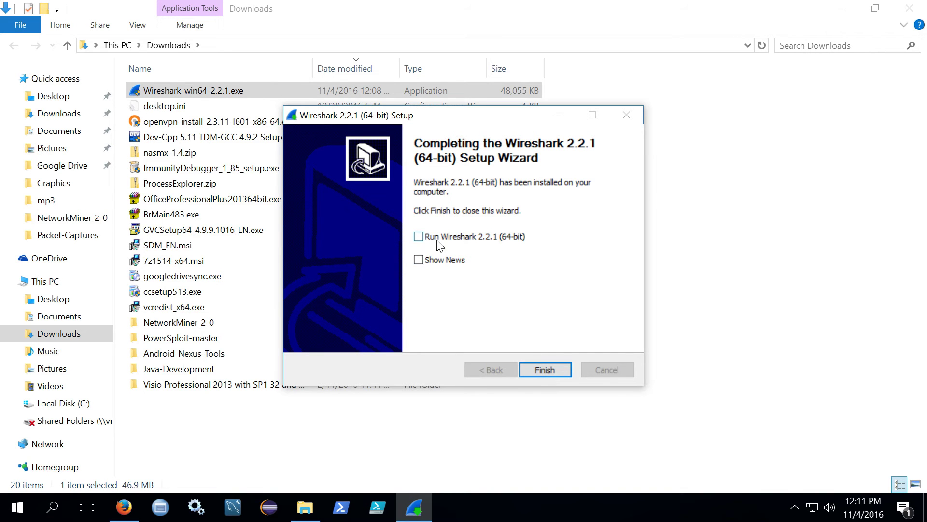
left_click(557, 372)
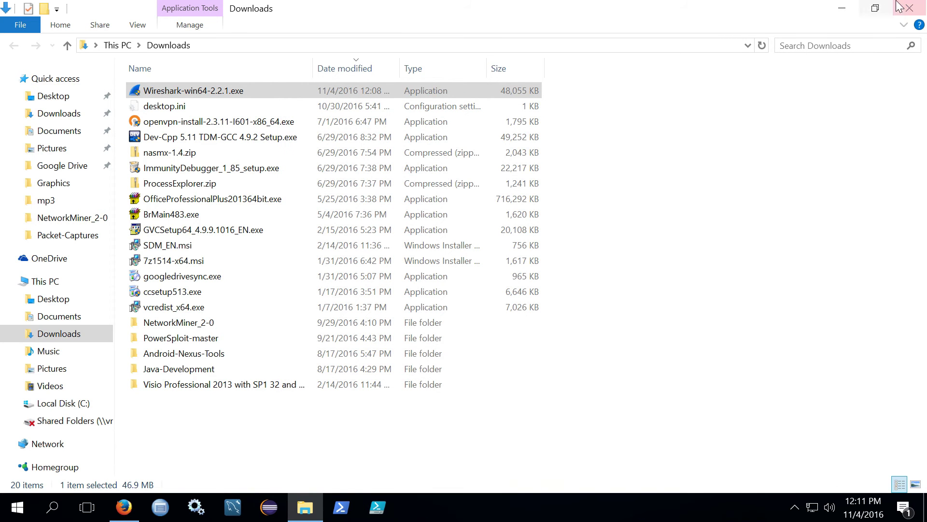
left_click(907, 10)
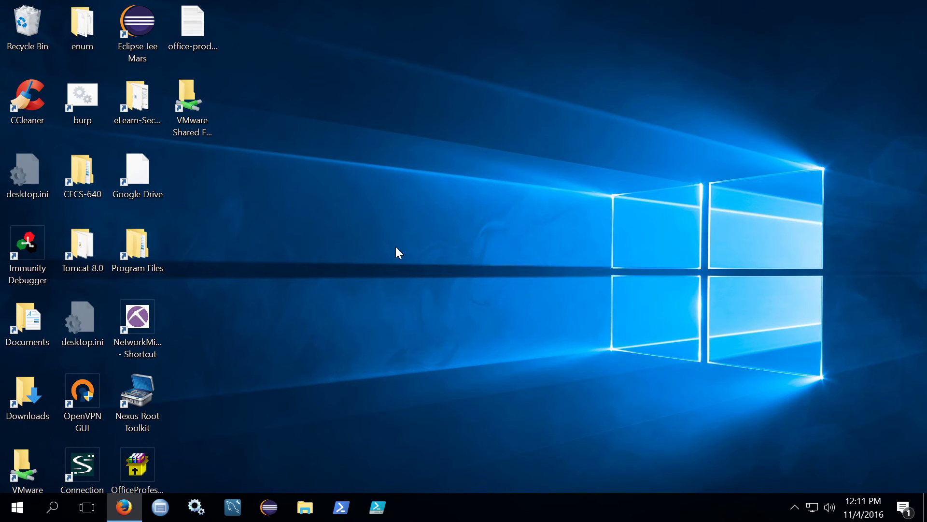
Pin the newly installed Wireshark, not Wireshark Legacy, to Start as a tile.
left_click(14, 516)
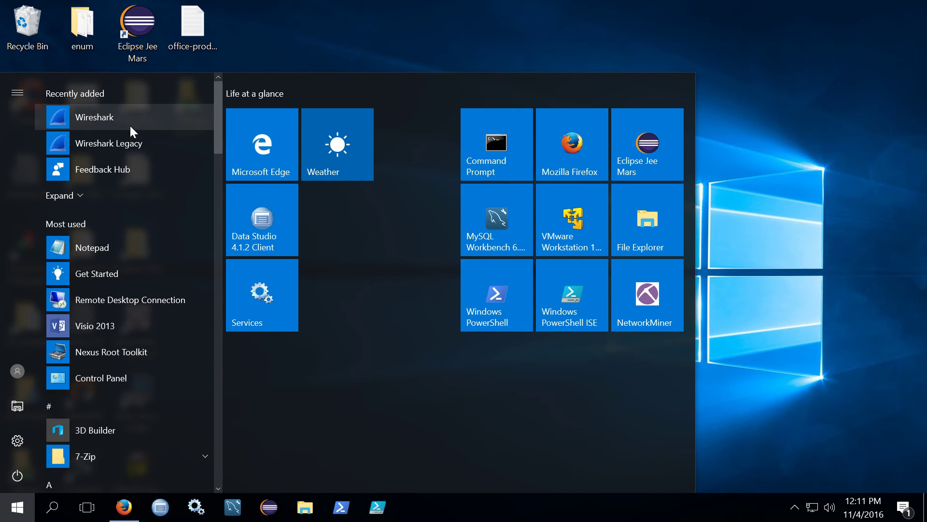
right_click(117, 117)
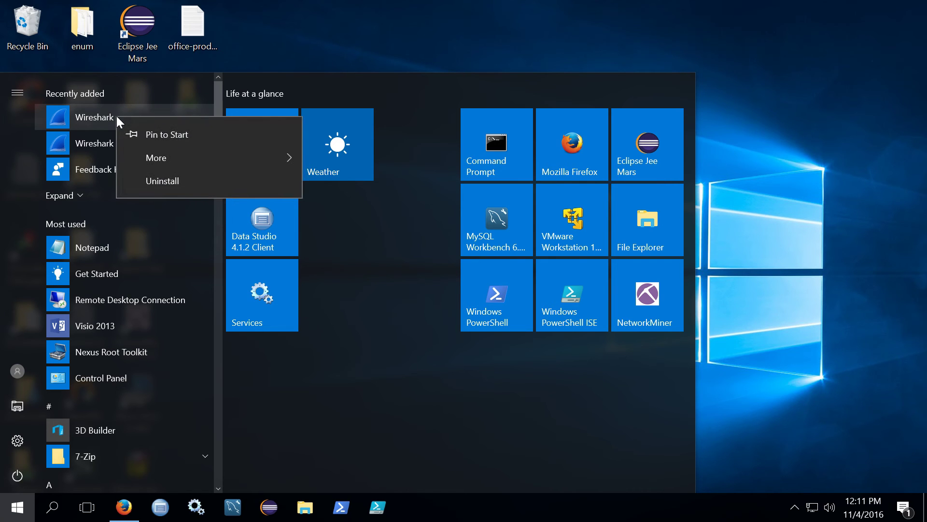
left_click(148, 131)
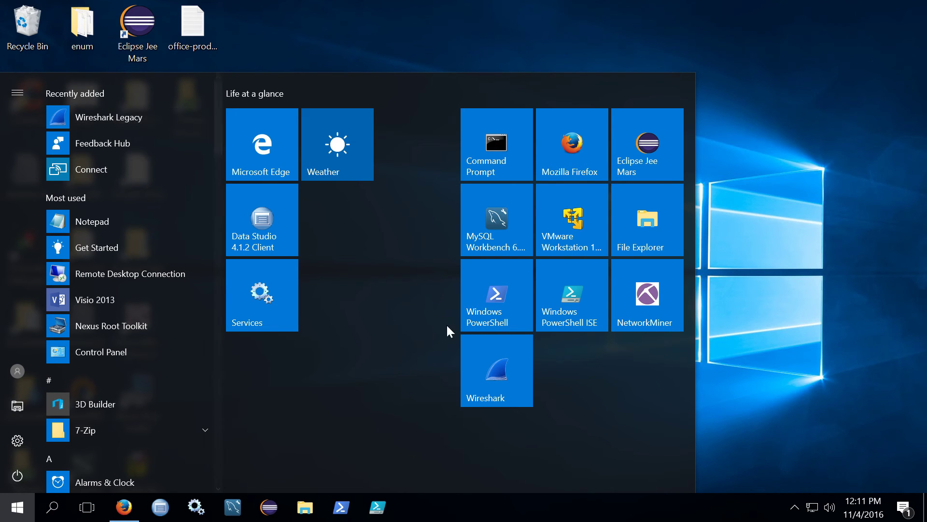
right_click(508, 367)
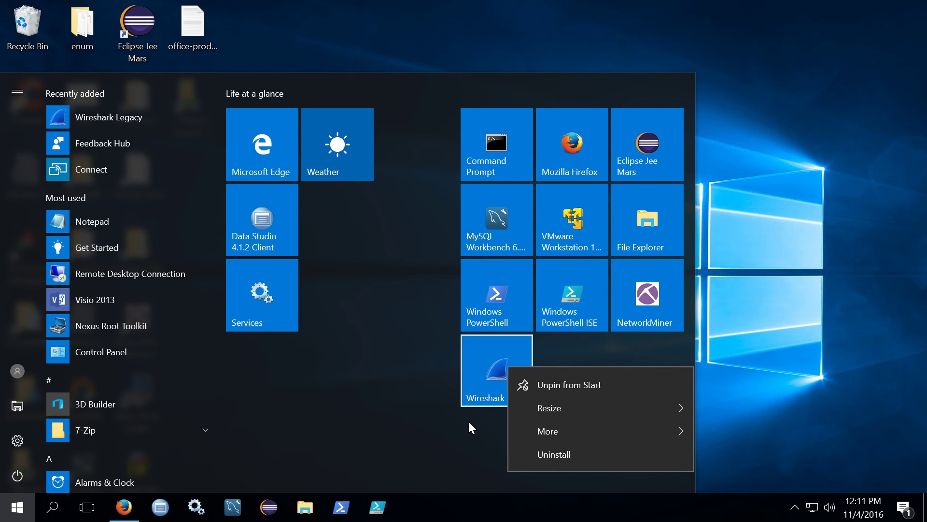
key("Escape")
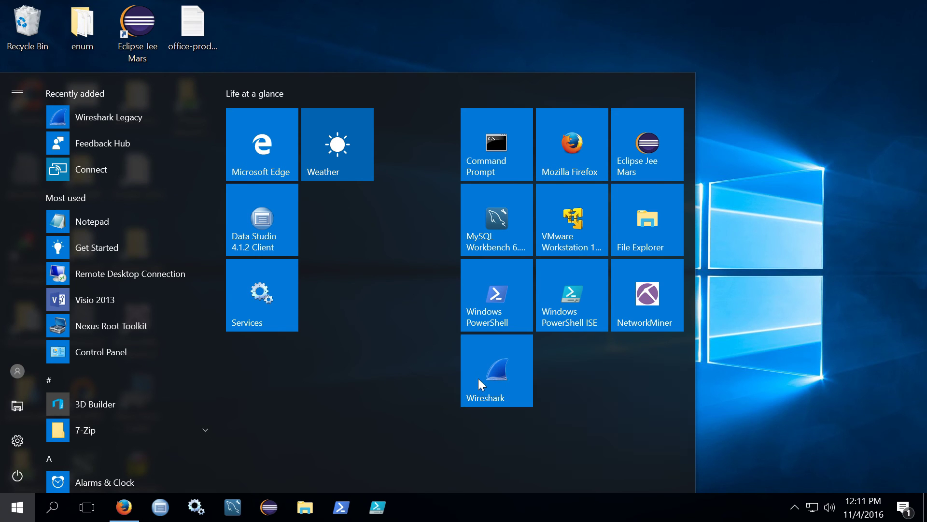
Launch Wireshark in a maximized window and bring up the dialog for opening a capture file.
left_click(478, 379)
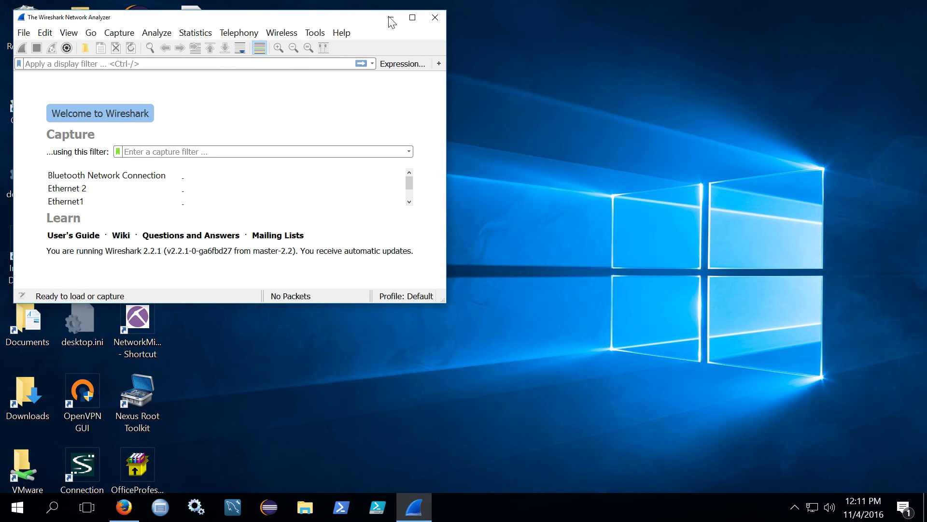
left_click(412, 18)
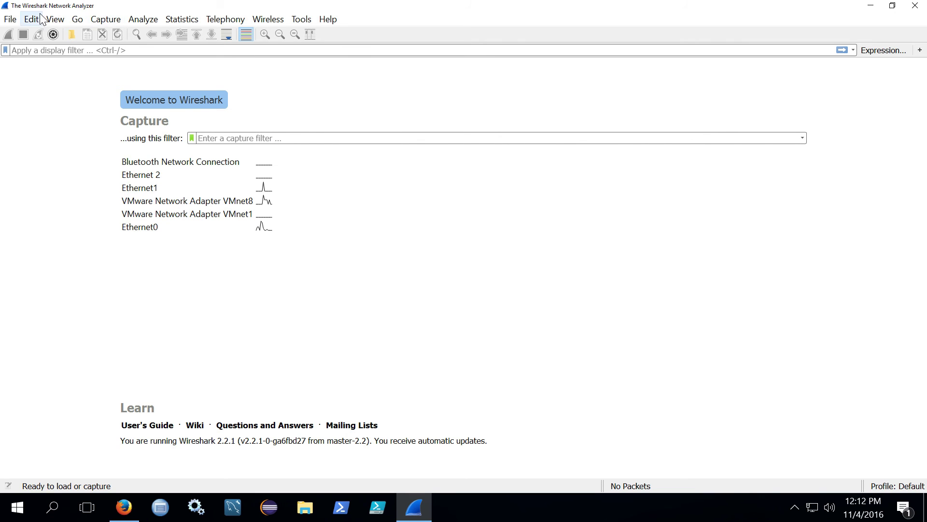
left_click(10, 19)
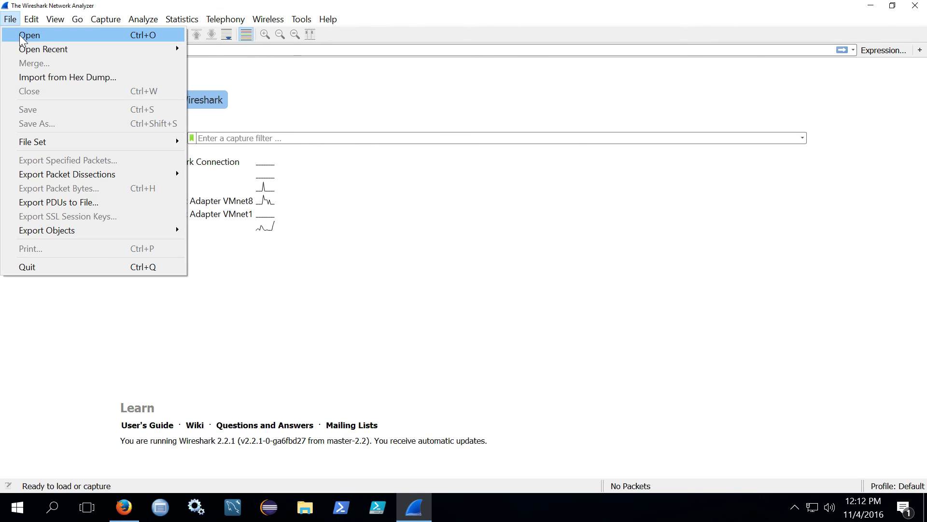
left_click(19, 35)
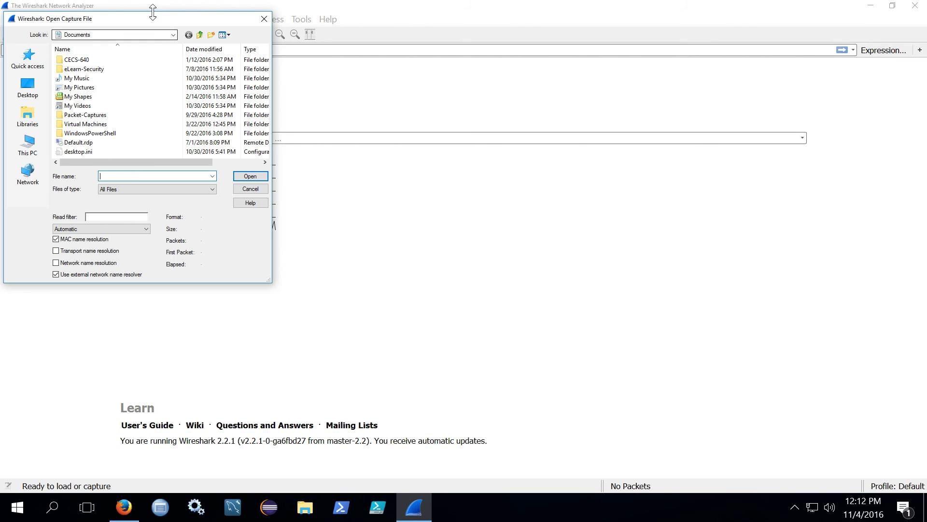
double_click(153, 21)
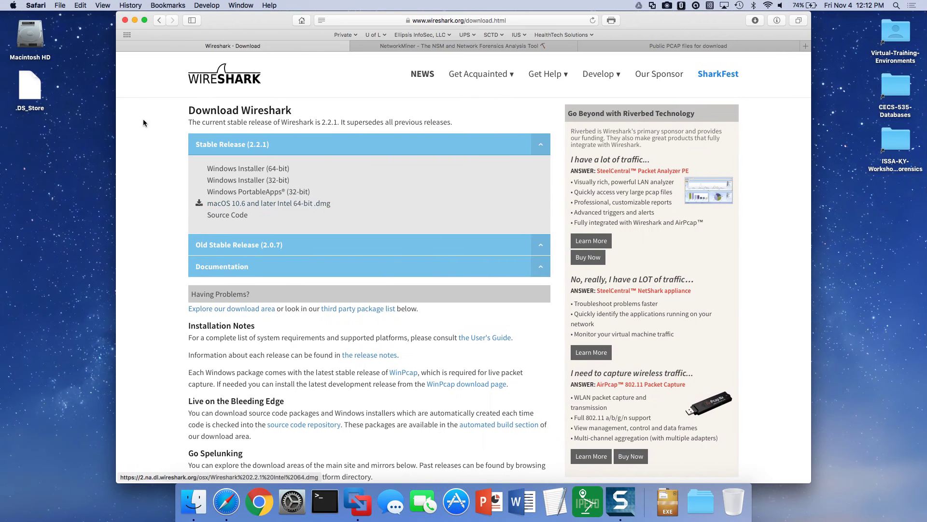
In Safari, examine Netresec's list of publicly available PCAP files, from cyber defence exercises and malware traffic to the uncategorized repositories.
left_click(645, 47)
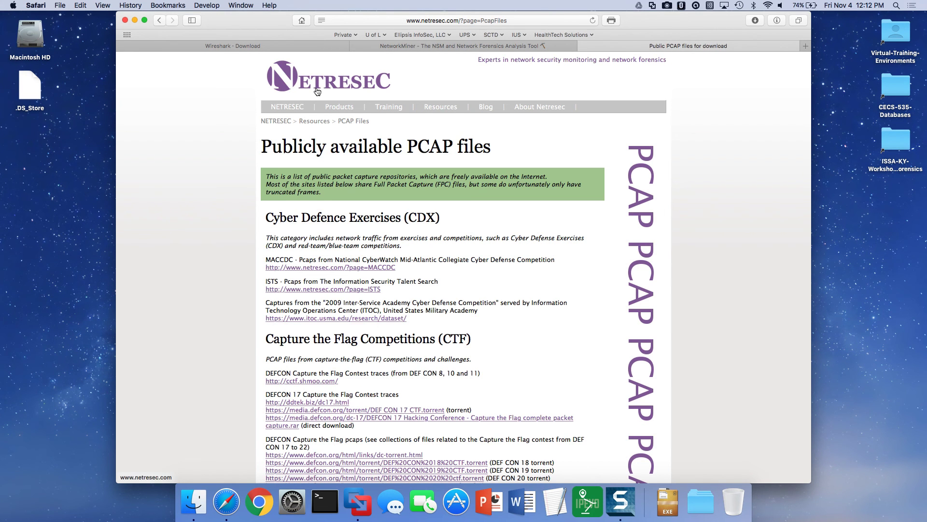
scroll(208, 145, "up", 1)
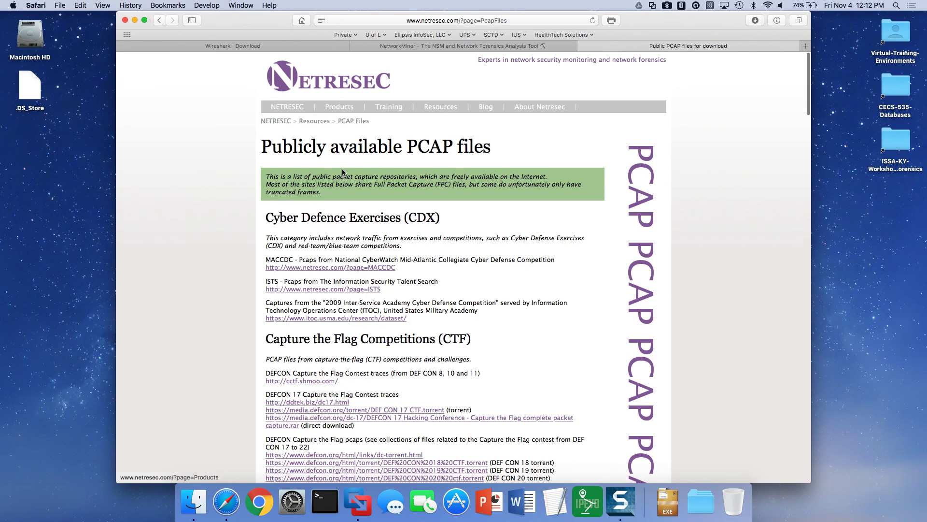
scroll(375, 269, "down", 10)
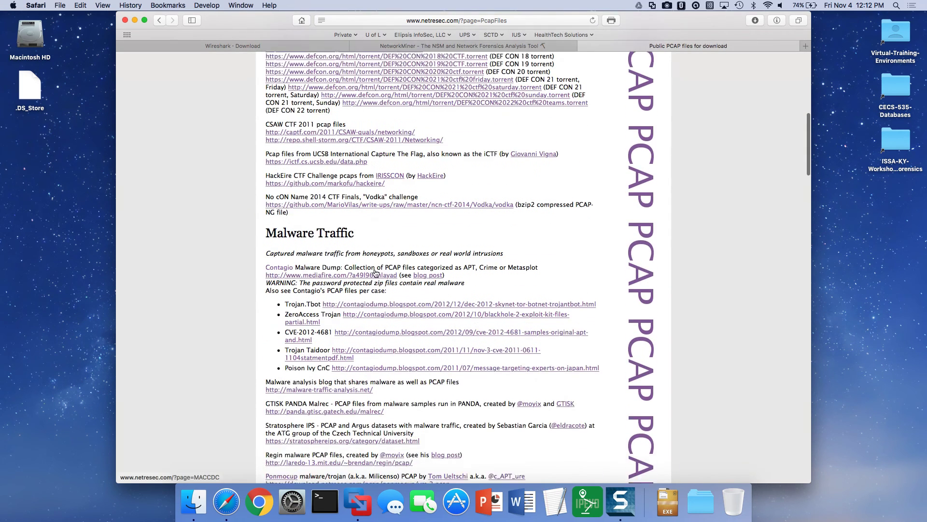
scroll(375, 269, "down", 15)
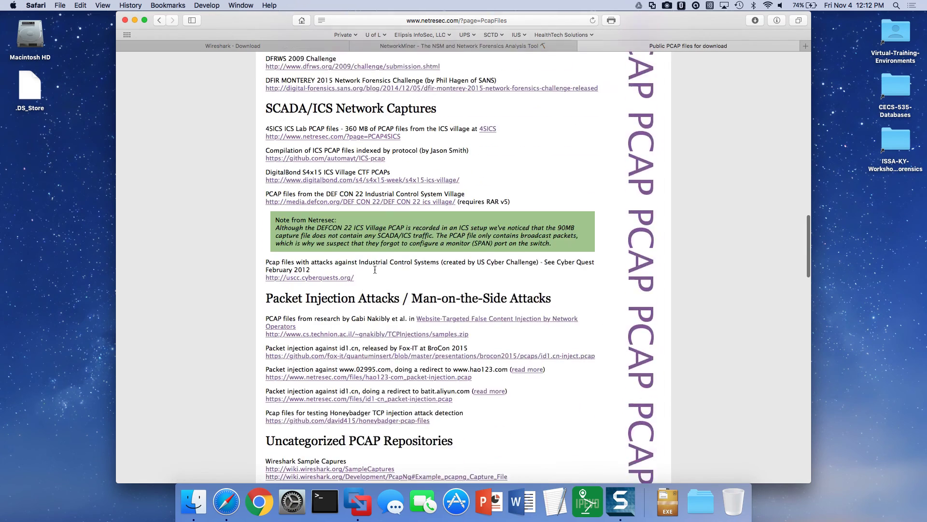
scroll(375, 269, "down", 5)
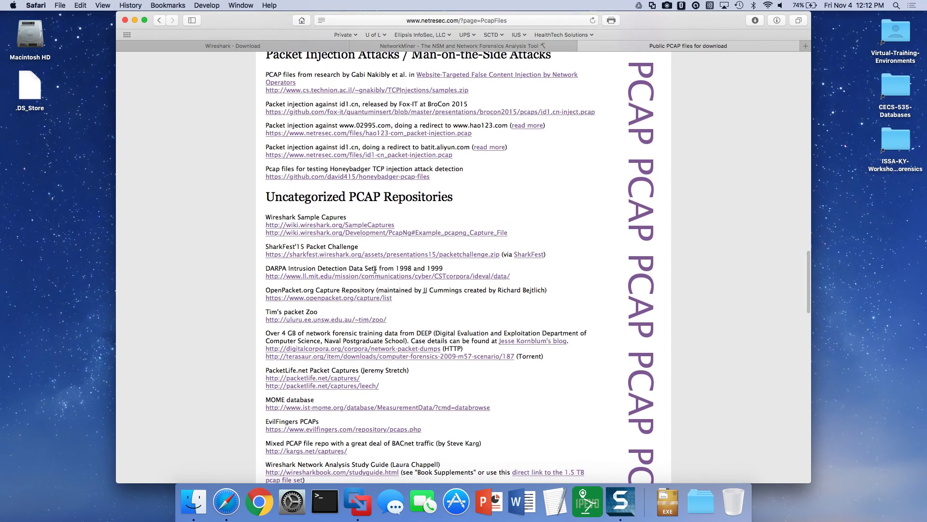
scroll(375, 269, "down", 3)
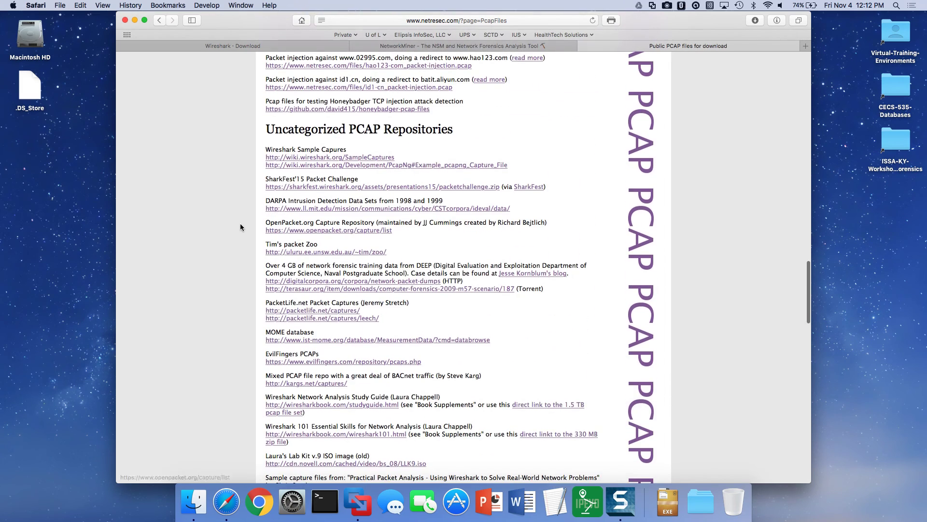
scroll(241, 227, "up", 10)
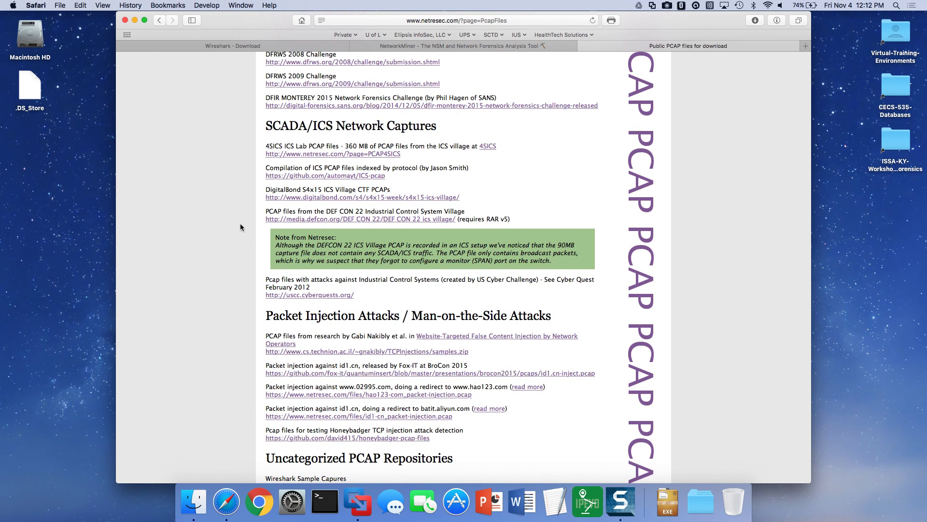
Switch from Safari back to Wireshark in the Windows virtual machine and open packet-capture-1.pcap from the Packet-Captures folder in Documents.
scroll(240, 227, "up", 15)
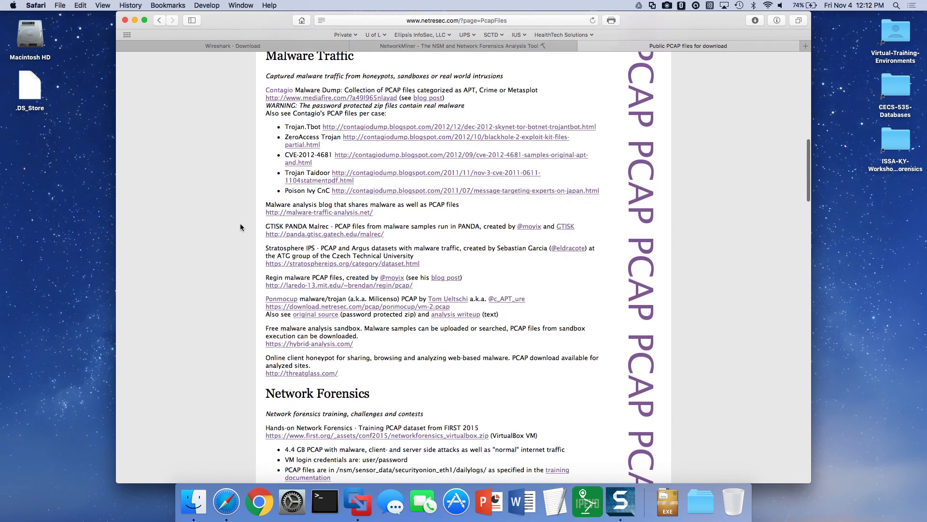
scroll(241, 227, "up", 15)
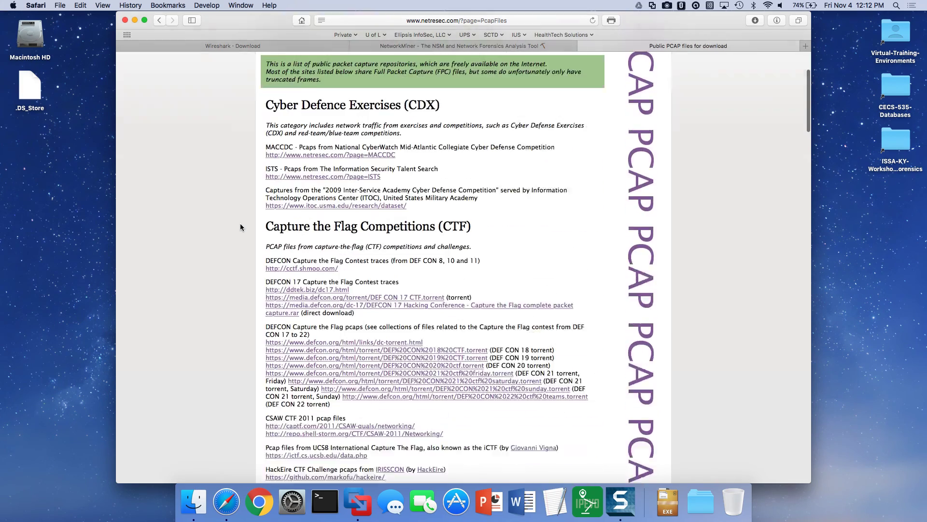
key("ctrl+Right")
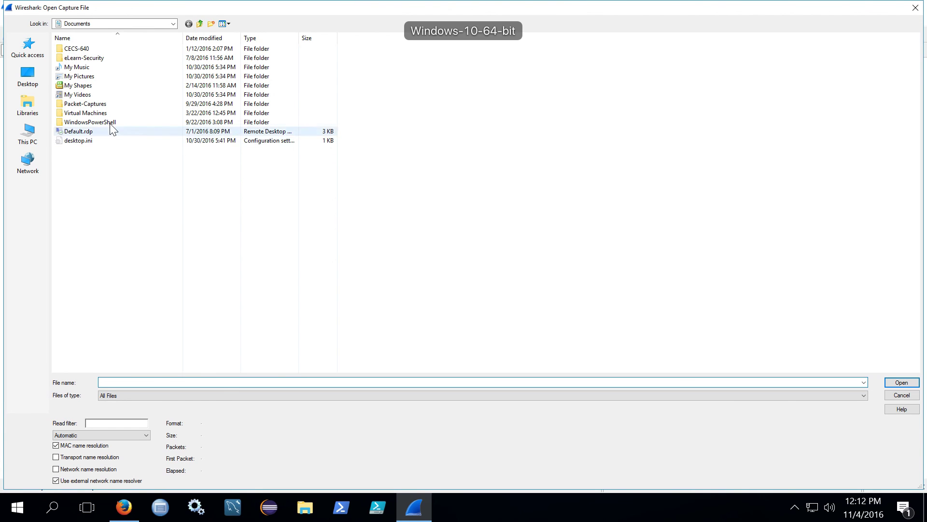
left_click(101, 104)
double_click(101, 103)
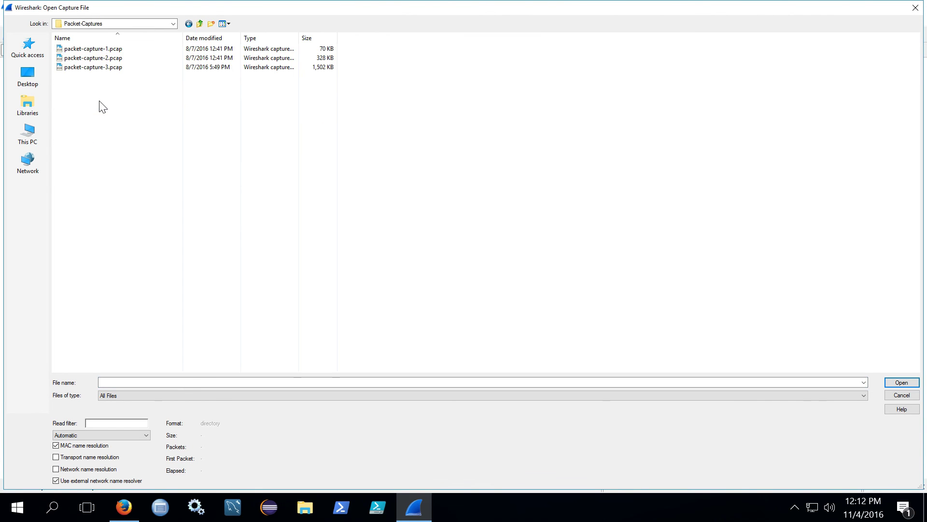
left_click(112, 53)
double_click(112, 52)
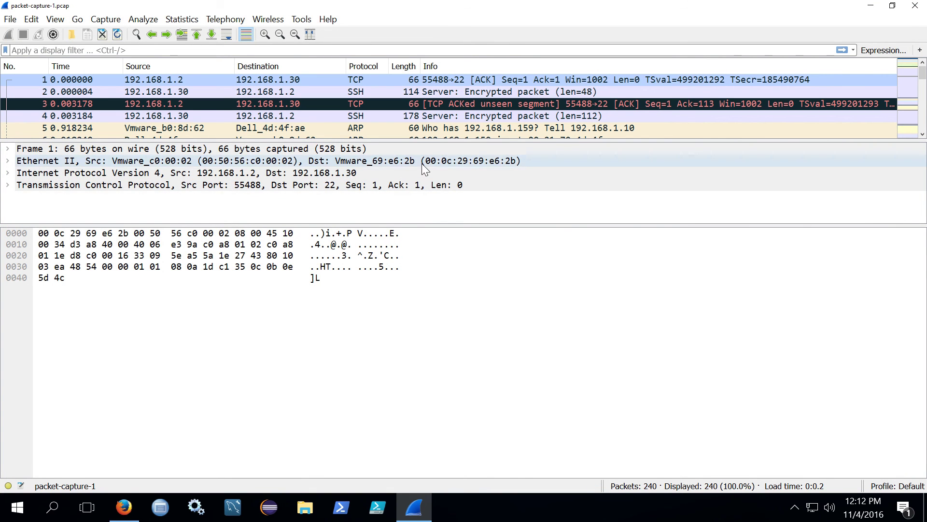
Enlarge the packet list slightly by shrinking the packet details area, and look through the first captured packets.
left_click_drag(421, 140, 419, 164)
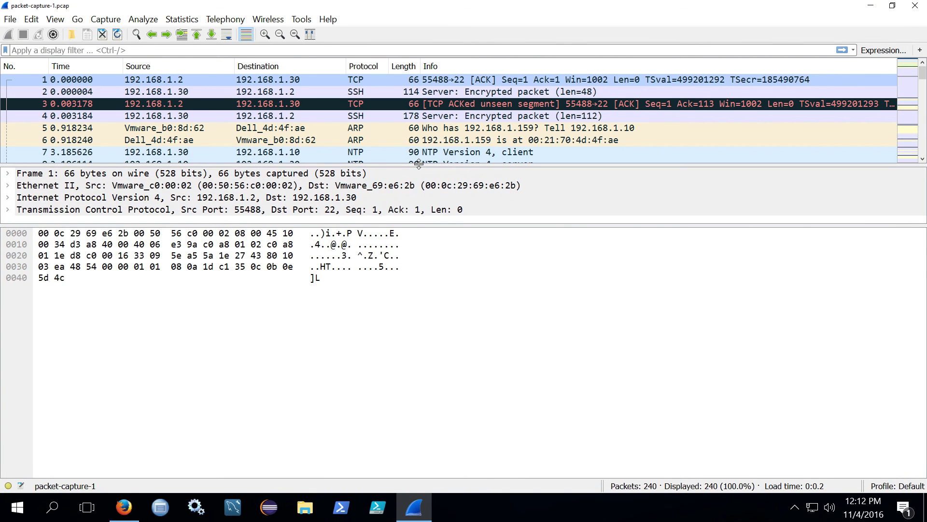
scroll(390, 109, "down", 3)
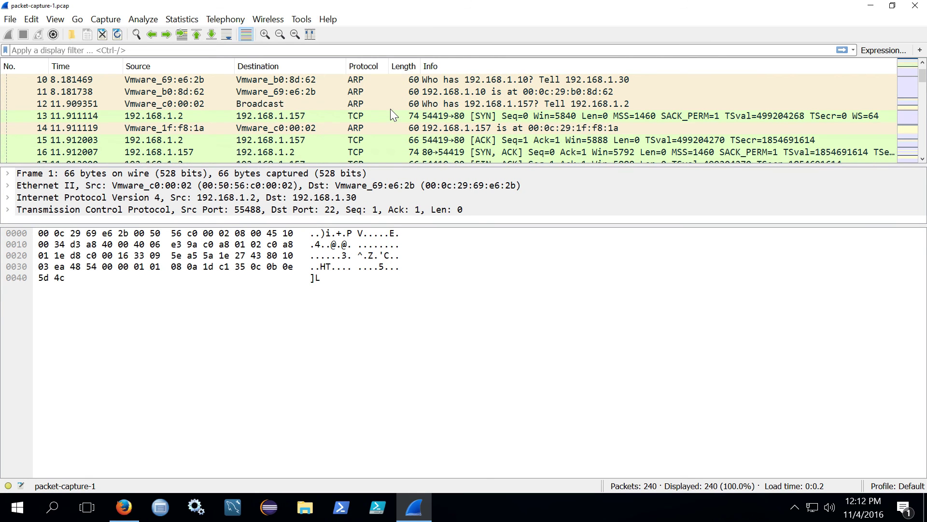